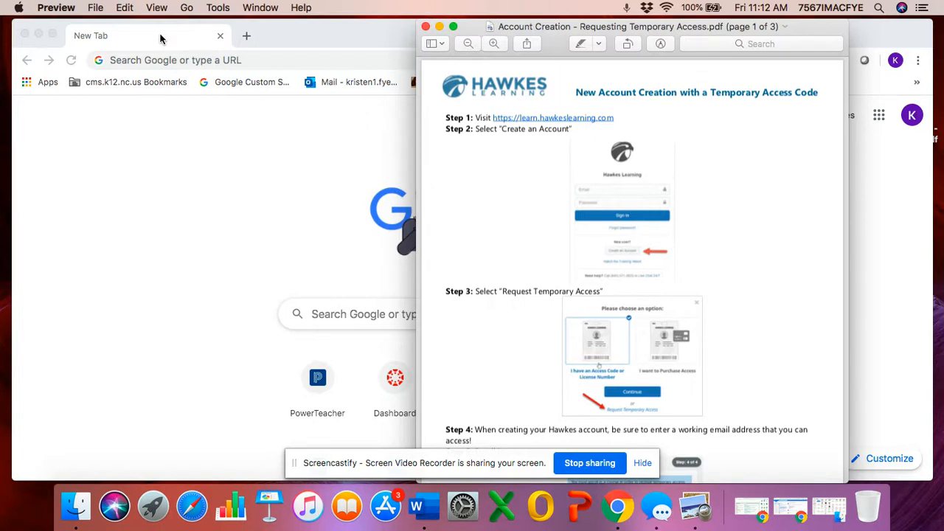
- Copy the learn.hawkeslearning.com link from Step 1 of the instructions PDF in Preview
left_click(196, 61)
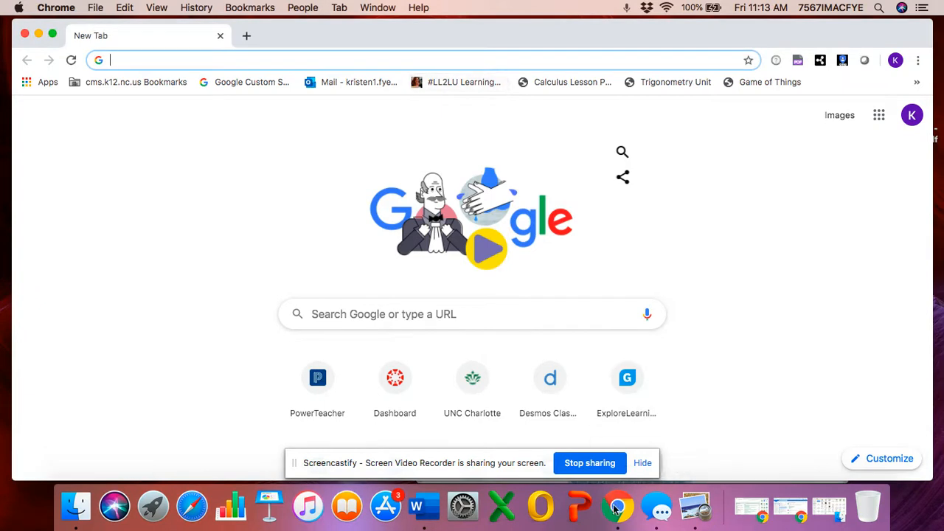
left_click(686, 505)
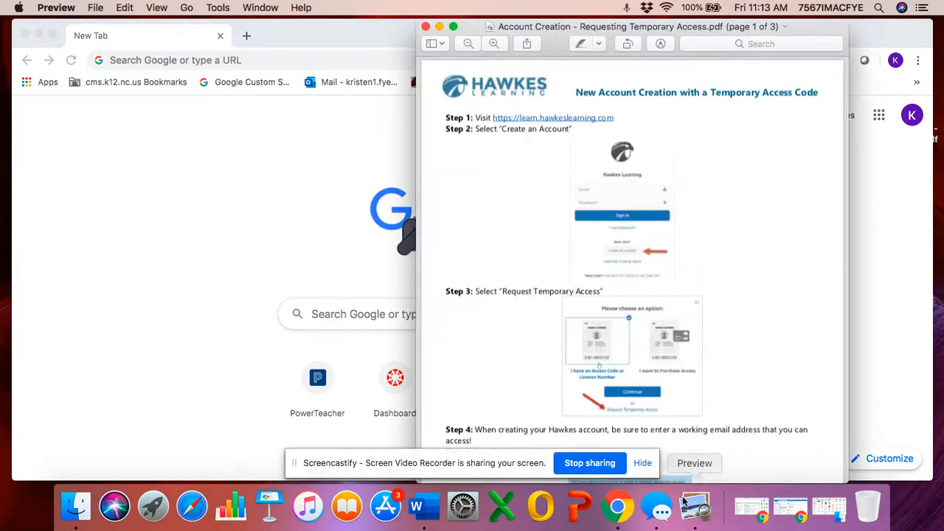
right_click(542, 123)
left_click(572, 160)
- Load the pasted learn.hawkeslearning.com address in Chrome, then bring the instructions PDF back up
left_click(307, 58)
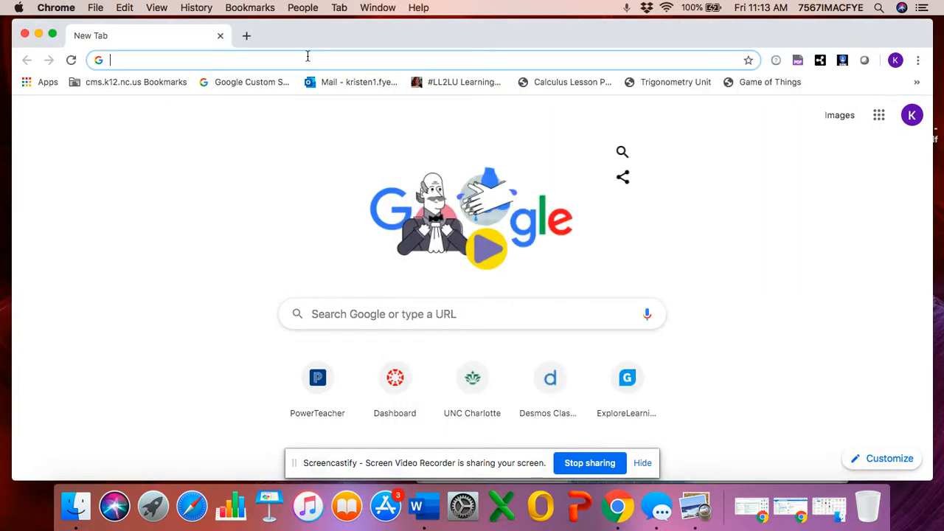
key("super+v")
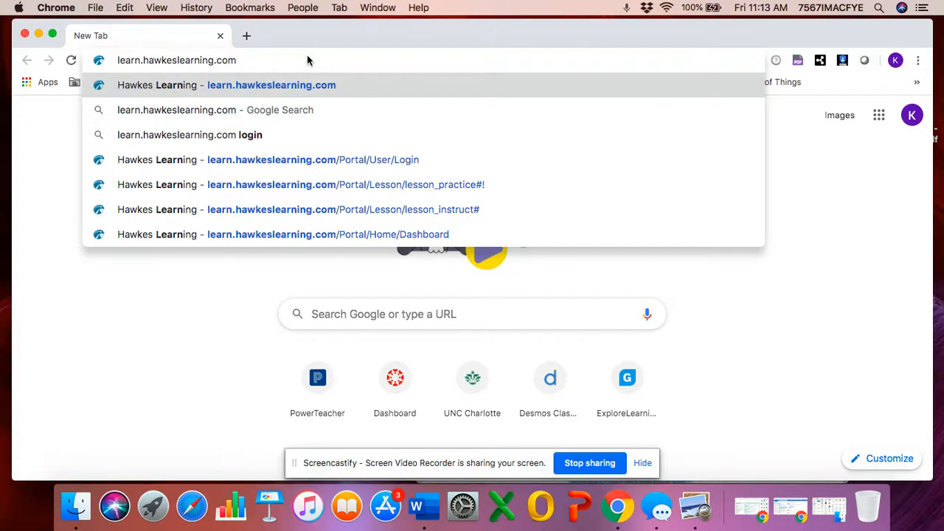
key("Return")
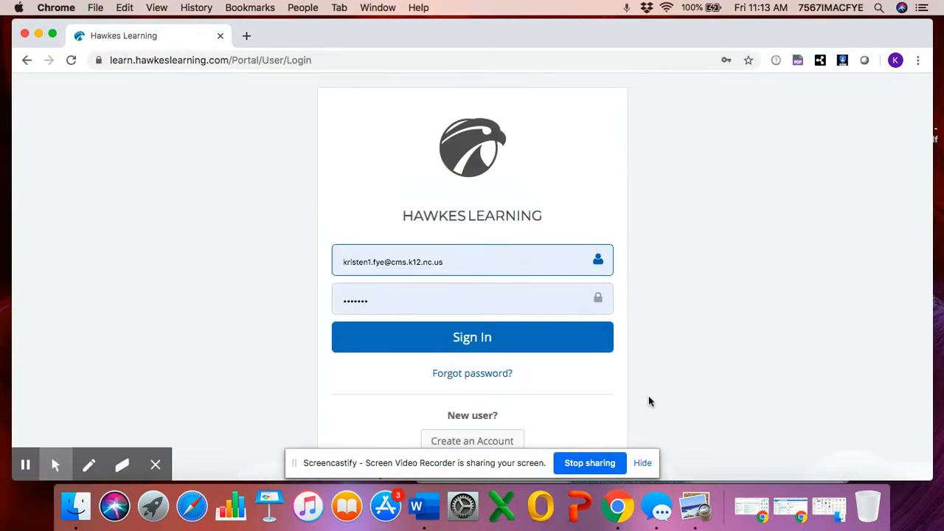
left_click(695, 507)
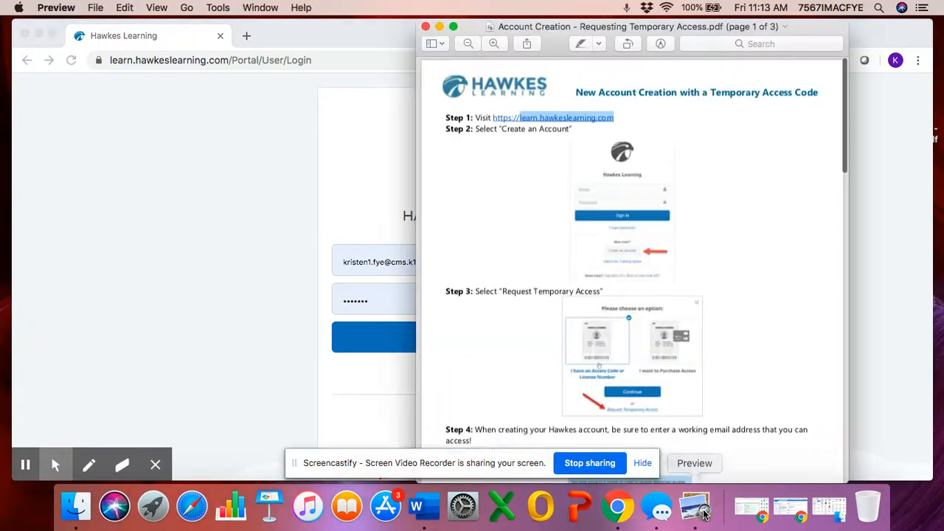
- Move the instructions window to the right and scroll the login page down to Create an Account
left_click_drag(578, 26, 786, 46)
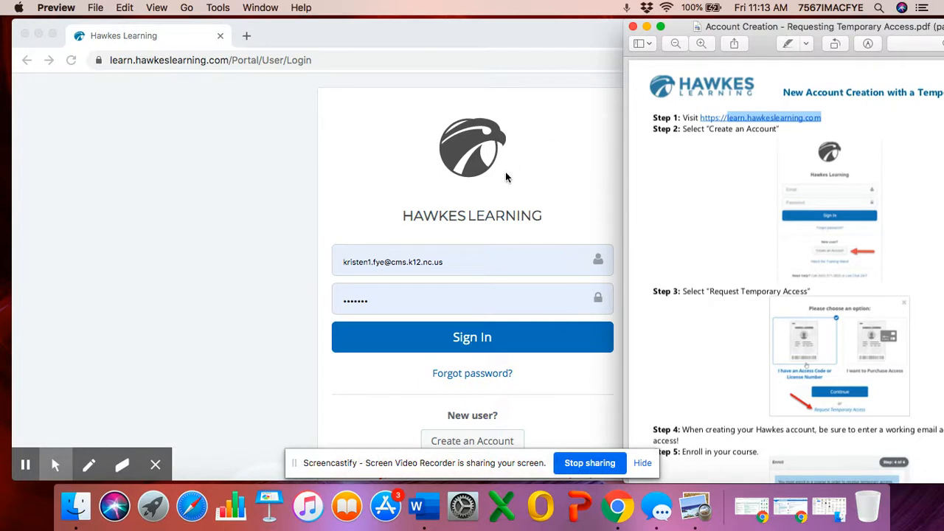
scroll(445, 322, "down", 3)
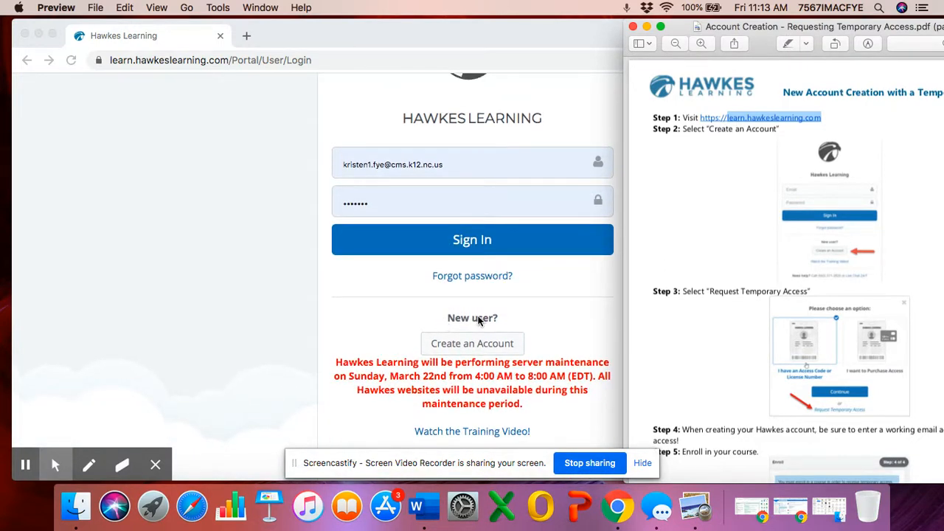
scroll(480, 320, "down", 1)
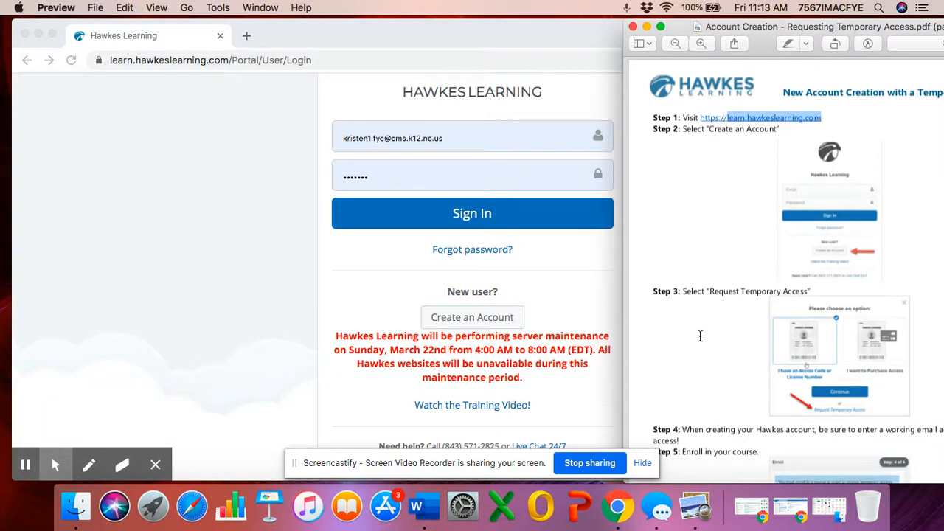
left_click(459, 321)
- Choose Create an Account, then scroll the instructions PDF to review Steps 3 to 6
left_click(460, 320)
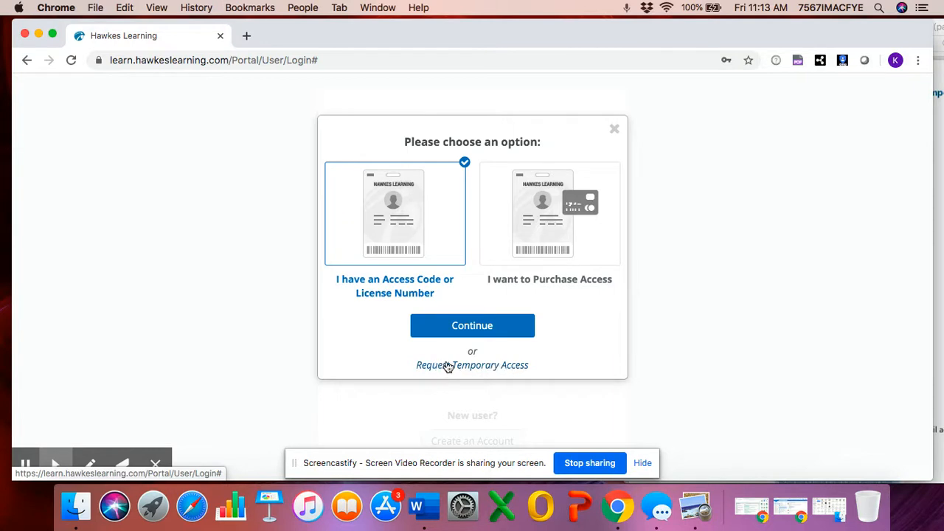
left_click(701, 505)
scroll(711, 355, "down", 5)
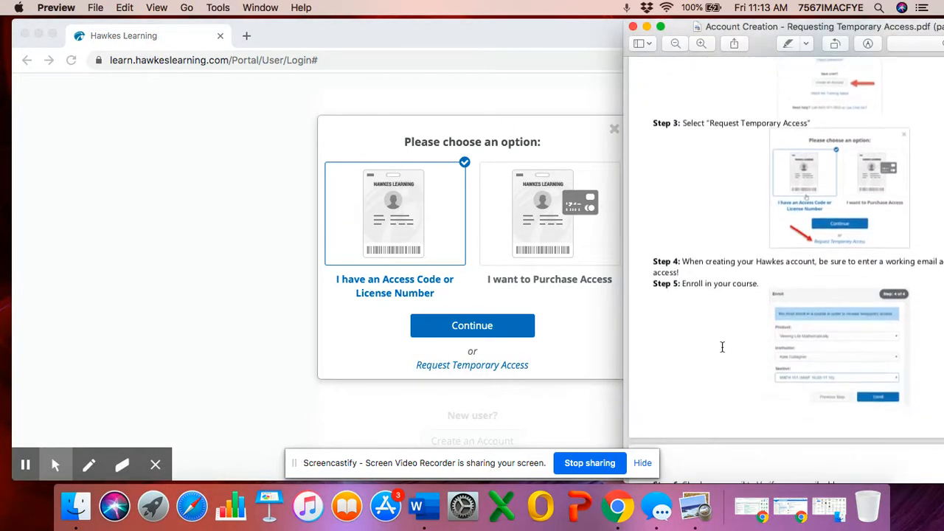
scroll(722, 347, "up", 1)
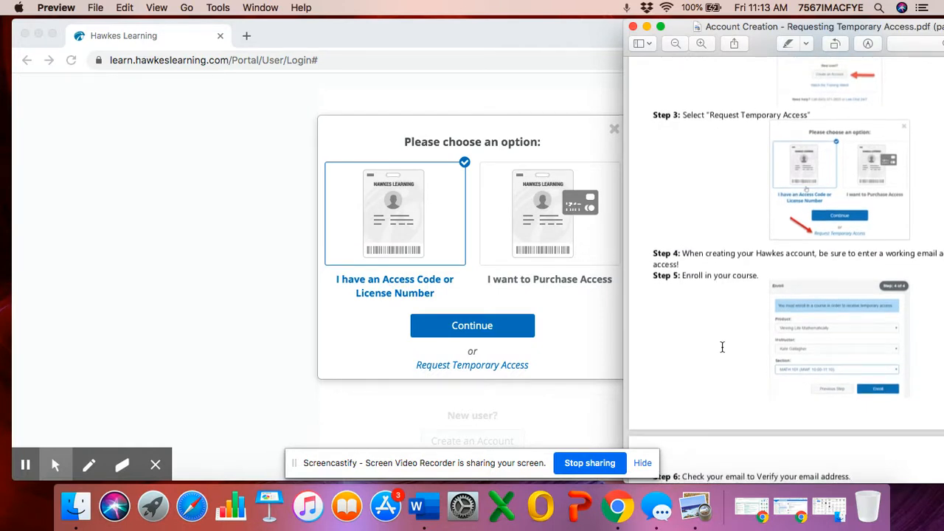
left_click(455, 364)
- Request Temporary Access and fill the student's first name, last name and email via autofill
left_click(475, 367)
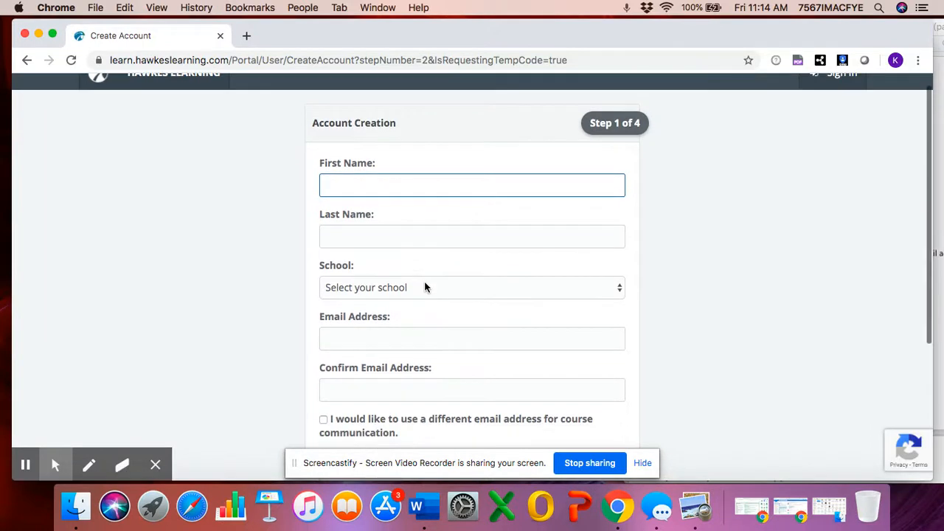
type("Kristen")
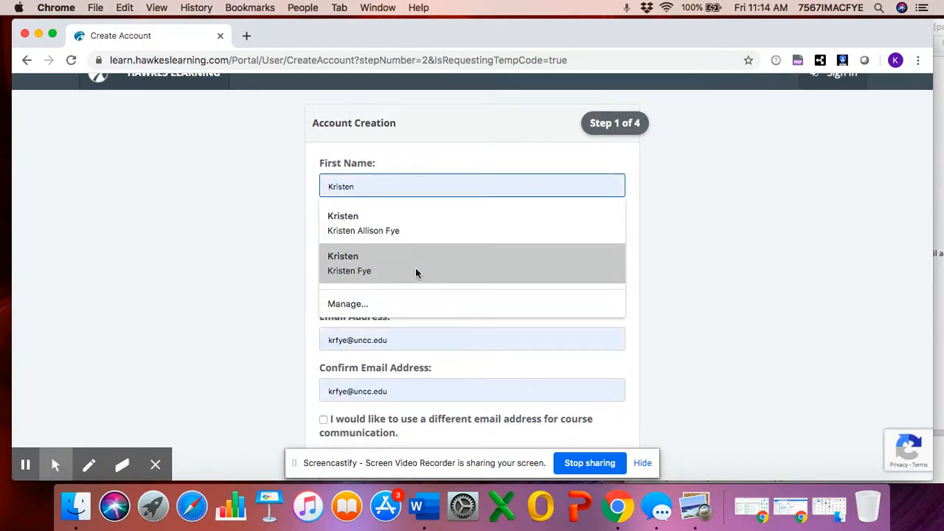
left_click(464, 271)
scroll(492, 251, "down", 1)
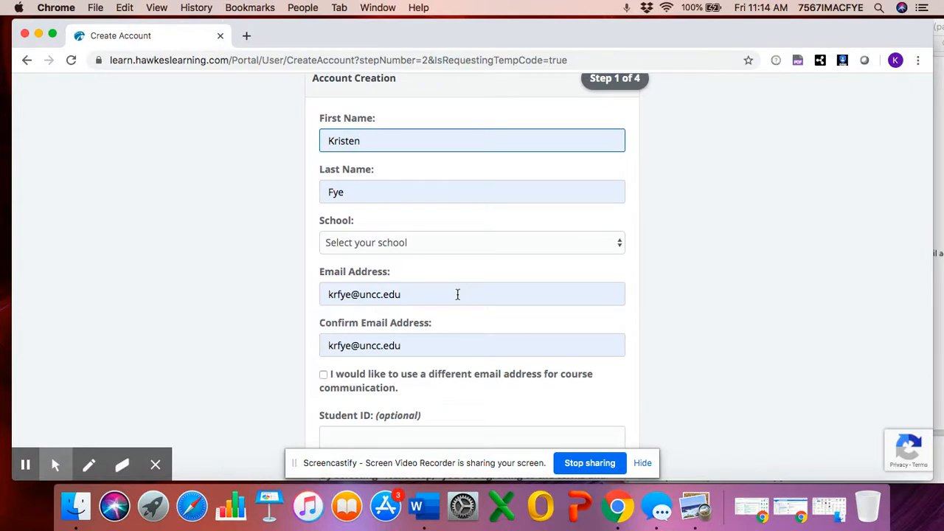
- Select Charlotte Engineering Early College High School from the School list
left_click(476, 248)
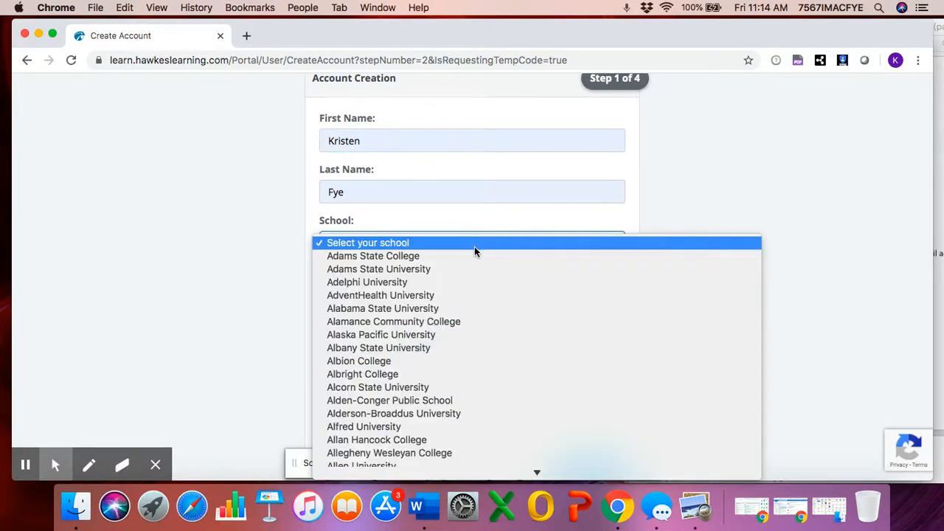
scroll(475, 246, "down", 2)
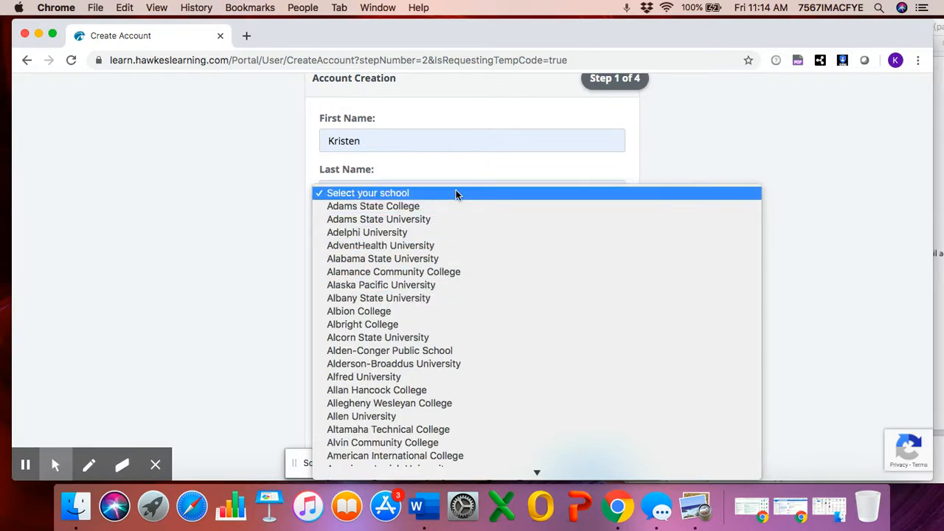
scroll(462, 354, "down", 10)
scroll(462, 369, "down", 12)
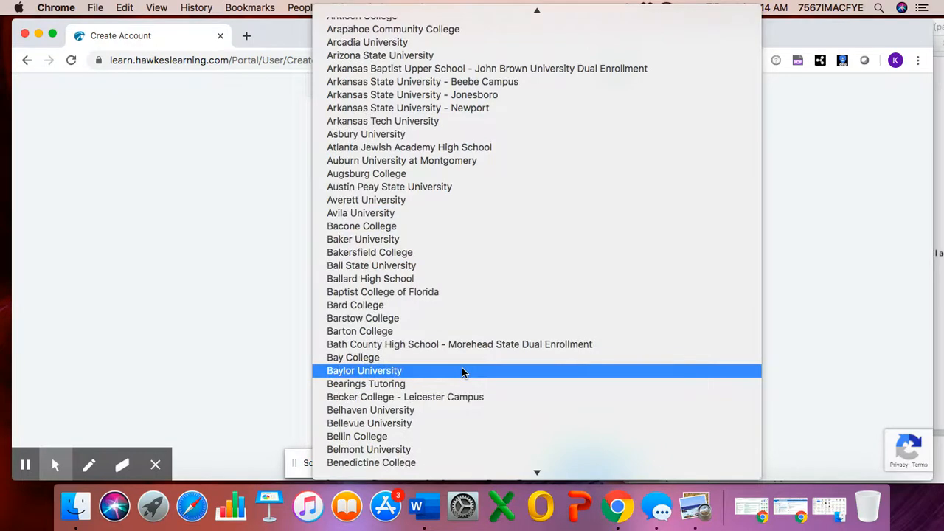
scroll(463, 371, "down", 20)
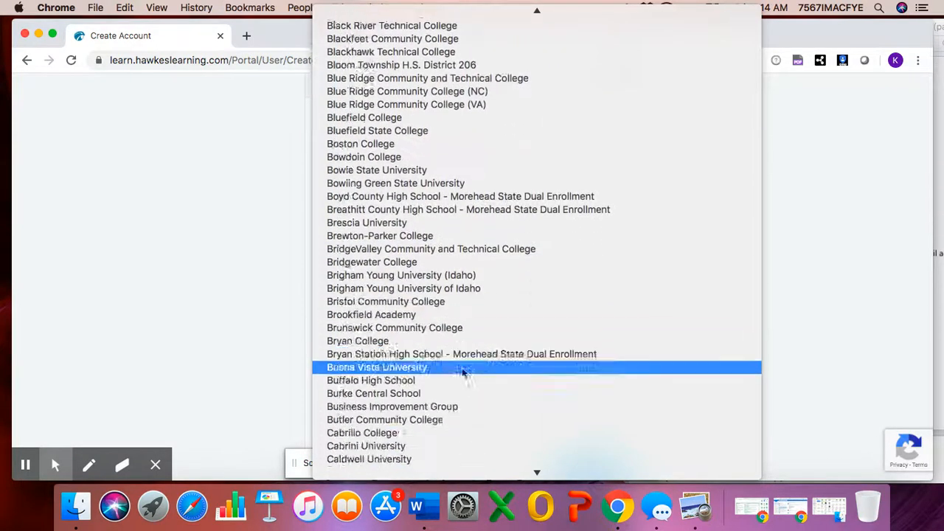
scroll(463, 372, "down", 7)
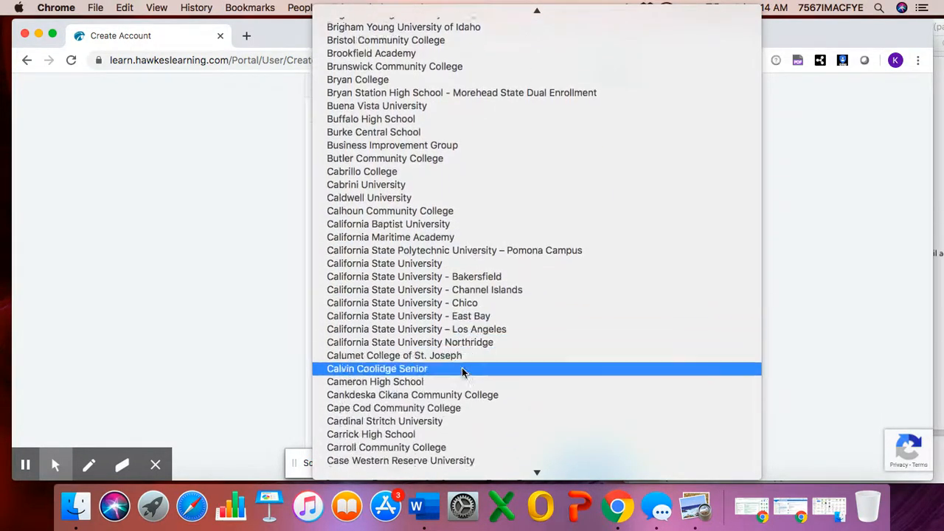
scroll(463, 371, "down", 6)
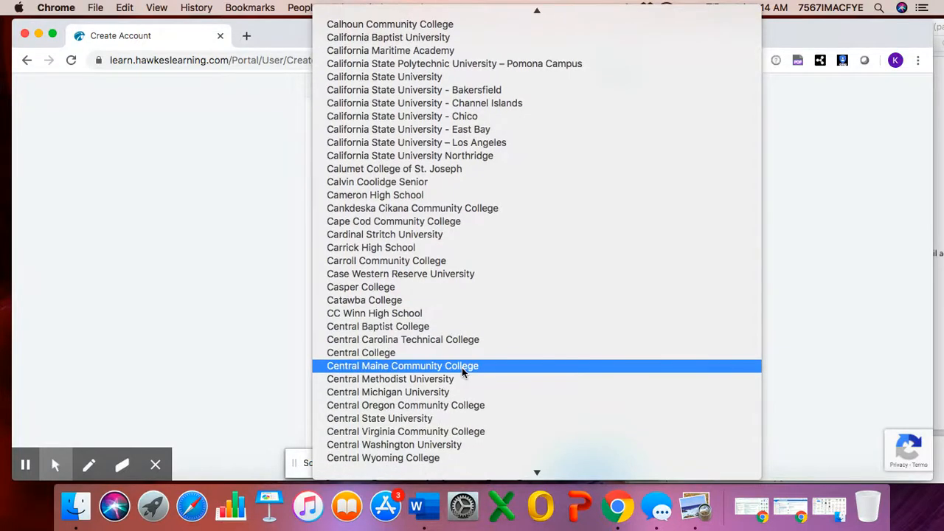
scroll(461, 372, "down", 1)
scroll(461, 369, "down", 6)
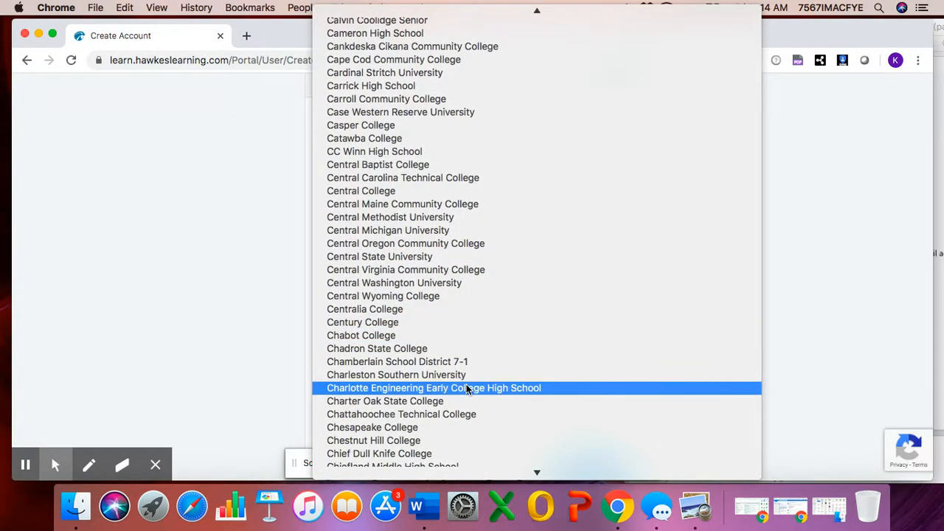
left_click(466, 384)
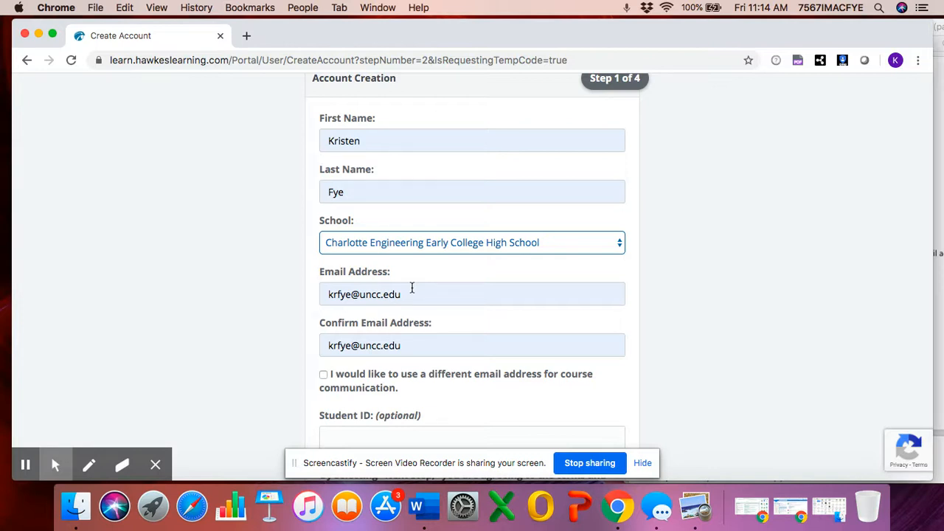
- Check 'I would like to use a different email address for course communication'
left_click(324, 375)
- Clear the typed alternate email, uncheck the different-email option, and submit with Next Step
scroll(348, 410, "down", 2)
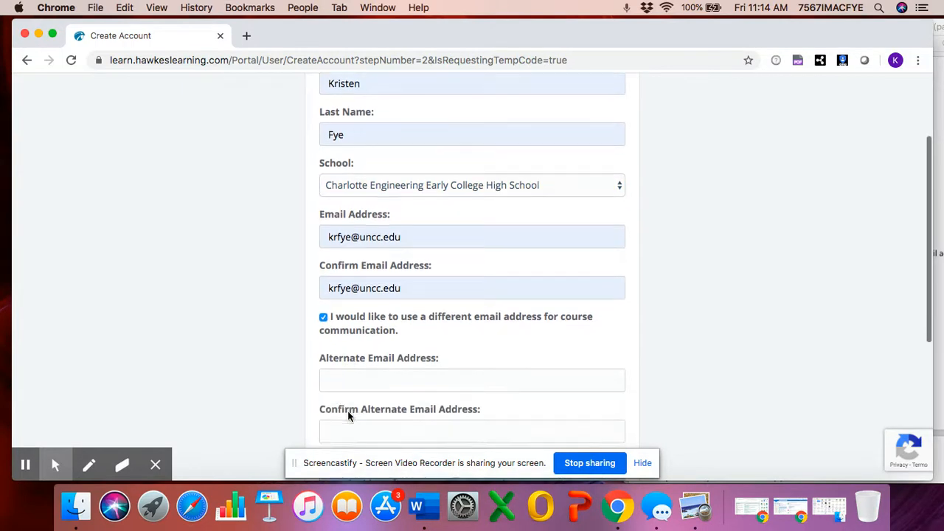
left_click(361, 379)
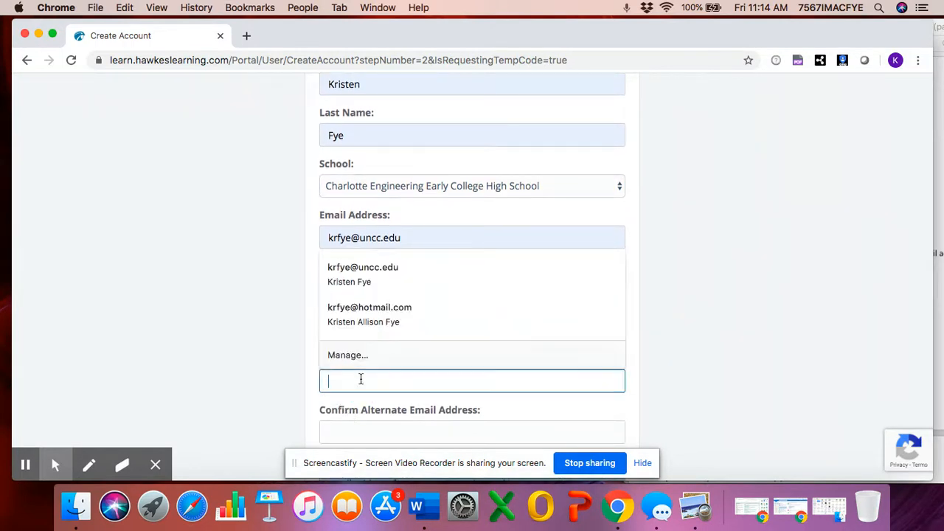
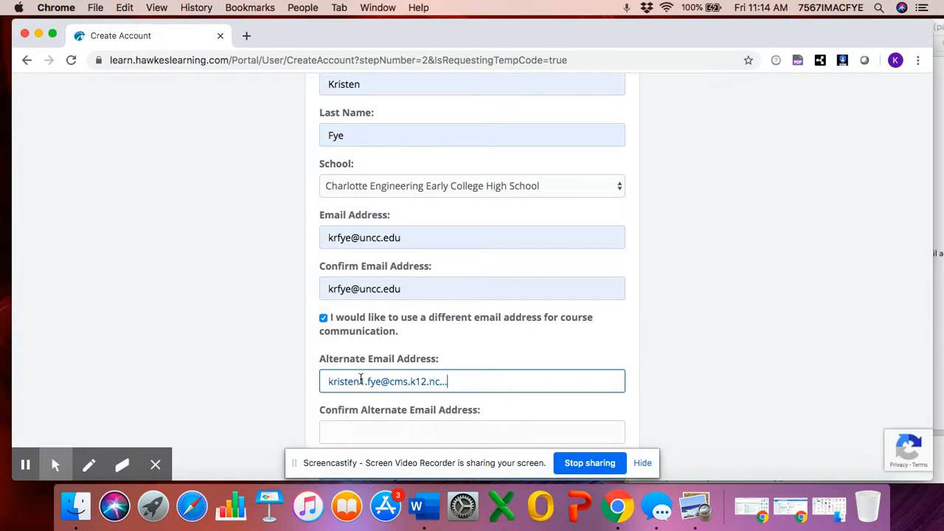
left_click(460, 375)
left_click_drag(354, 379, 329, 379)
triple_click(407, 382)
key("BackSpace")
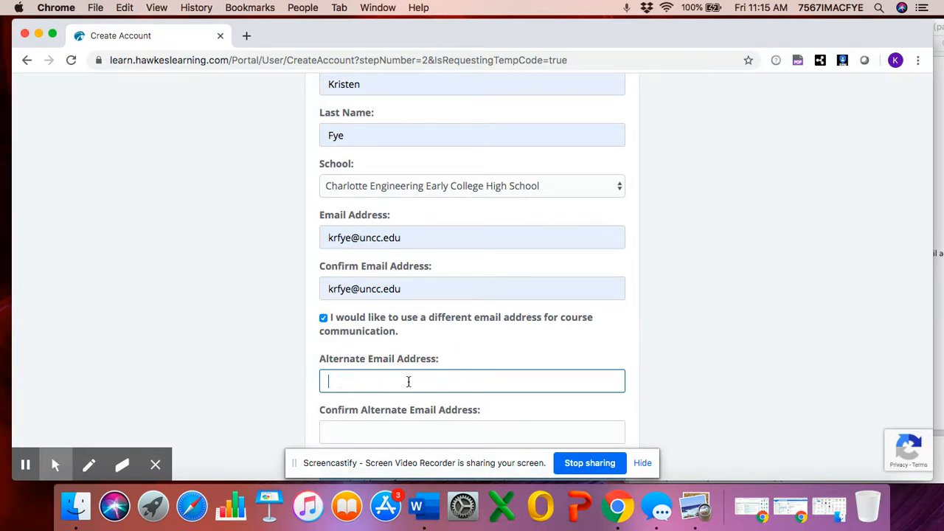
left_click(323, 318)
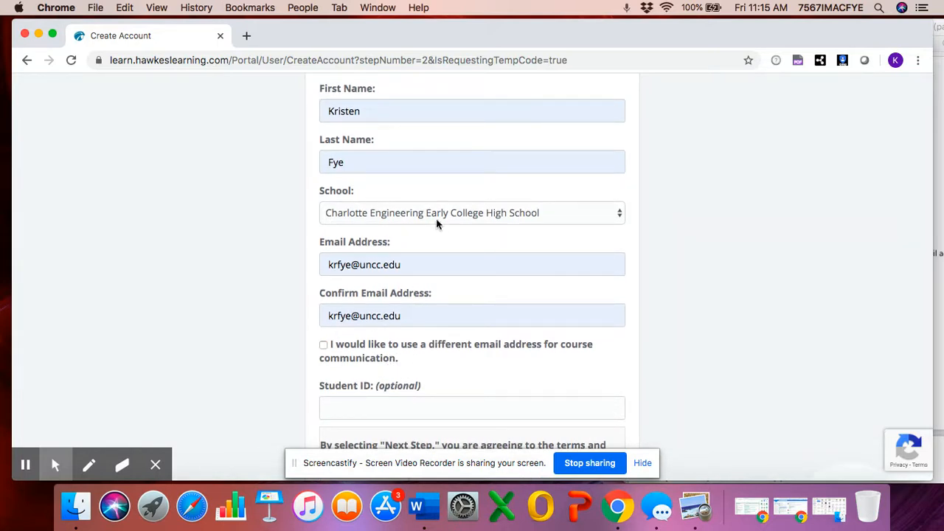
scroll(536, 231, "down", 1)
scroll(536, 231, "down", 3)
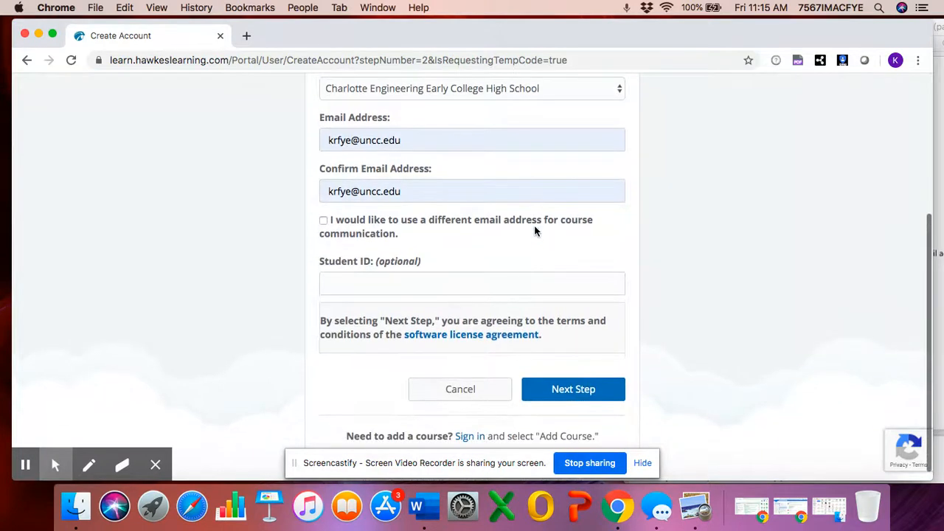
left_click(560, 400)
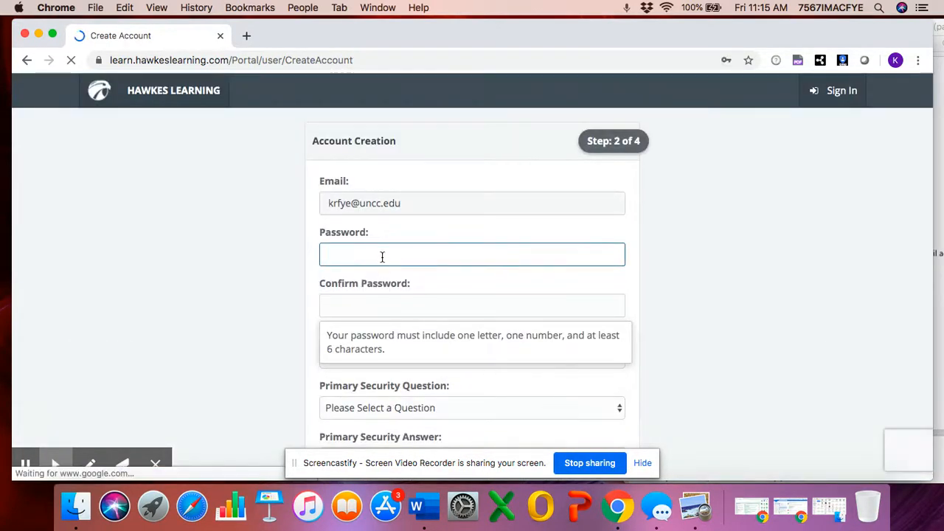
- Enter the new account password in both Password and Confirm Password fields
left_click(382, 257)
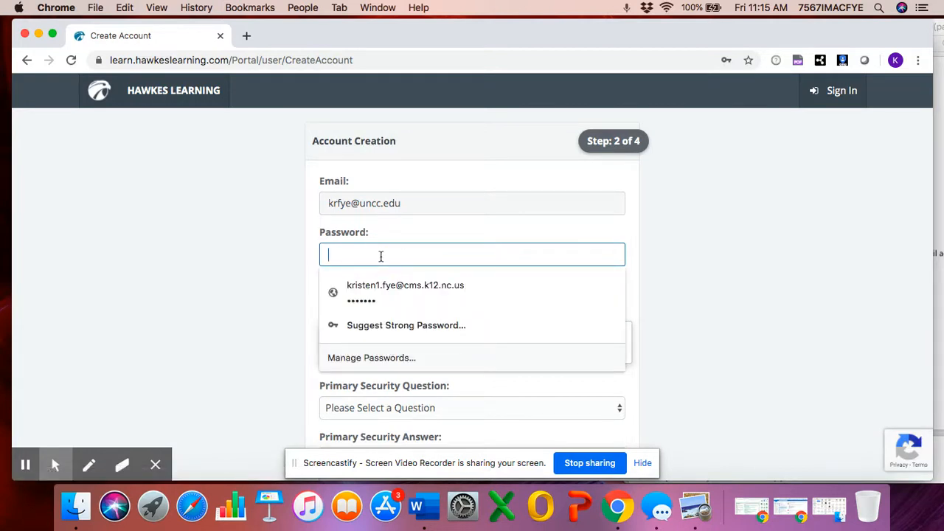
type("•••")
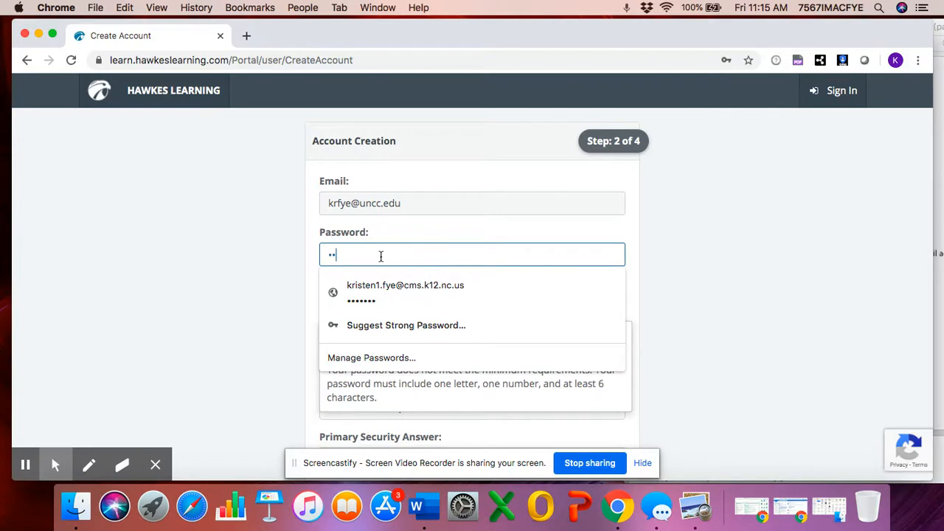
type("••••")
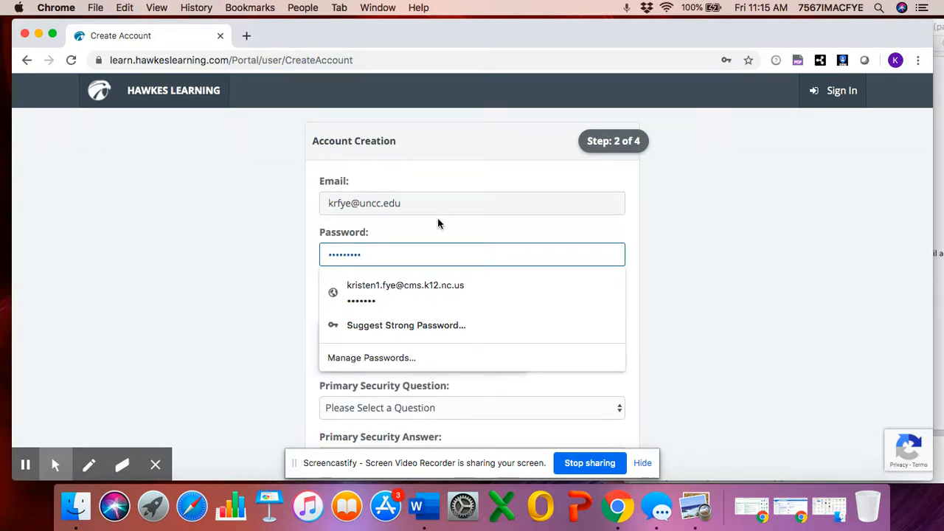
left_click(706, 253)
left_click(451, 299)
type("••")
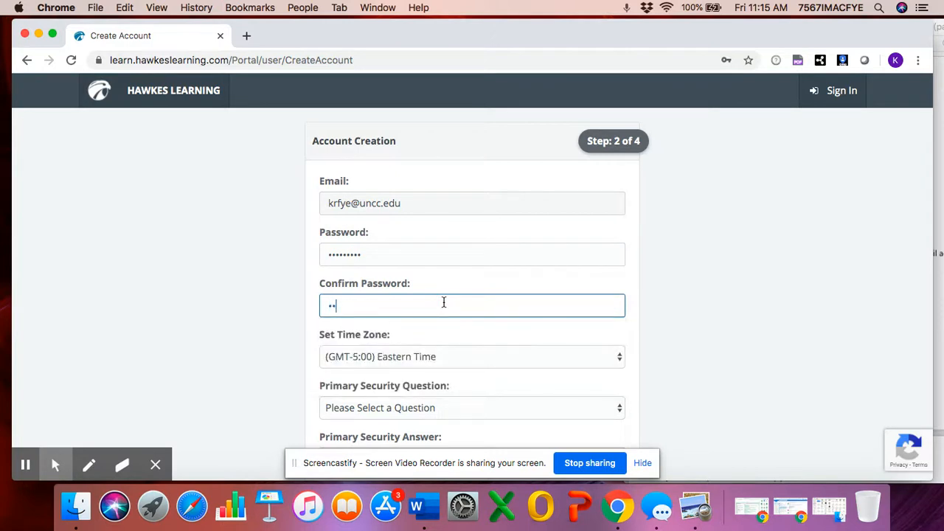
type("•••••")
scroll(534, 323, "down", 1)
scroll(534, 323, "down", 2)
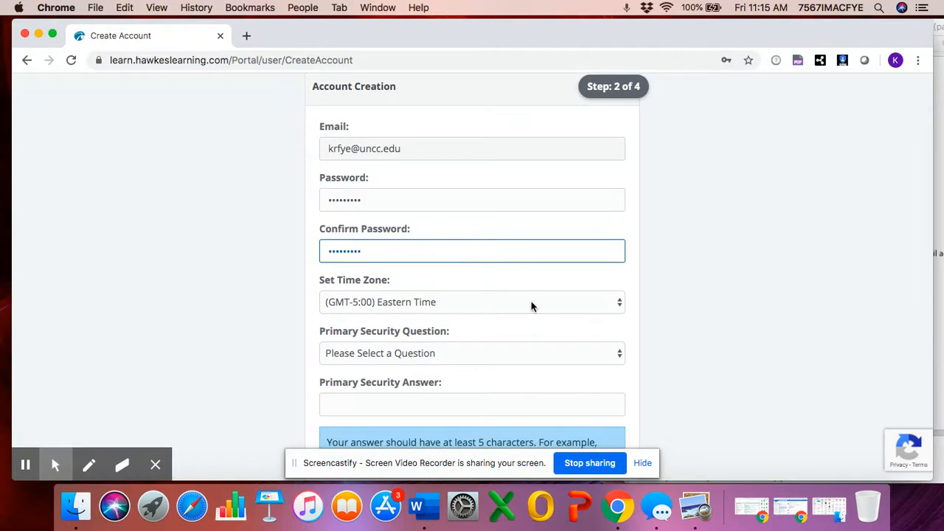
- Choose the favorite childhood friend primary security question and enter its answer
left_click(528, 358)
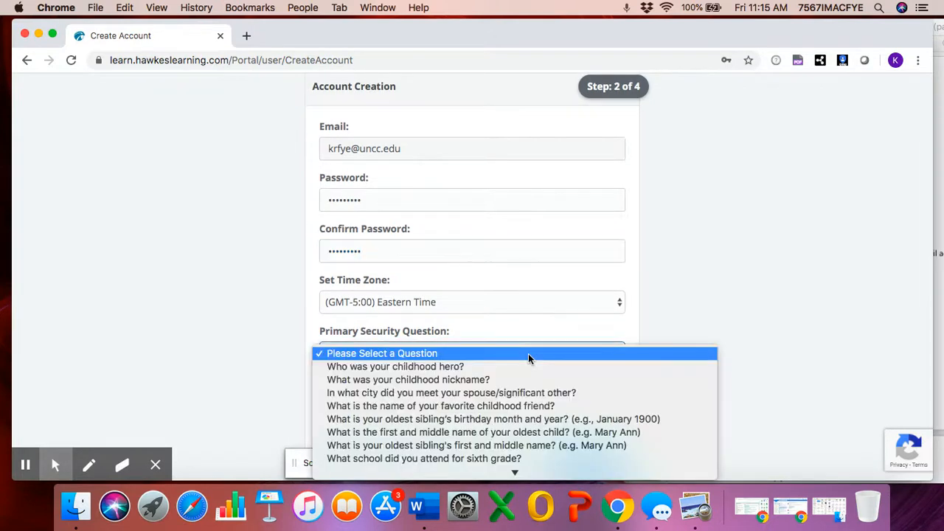
scroll(528, 363, "down", 3)
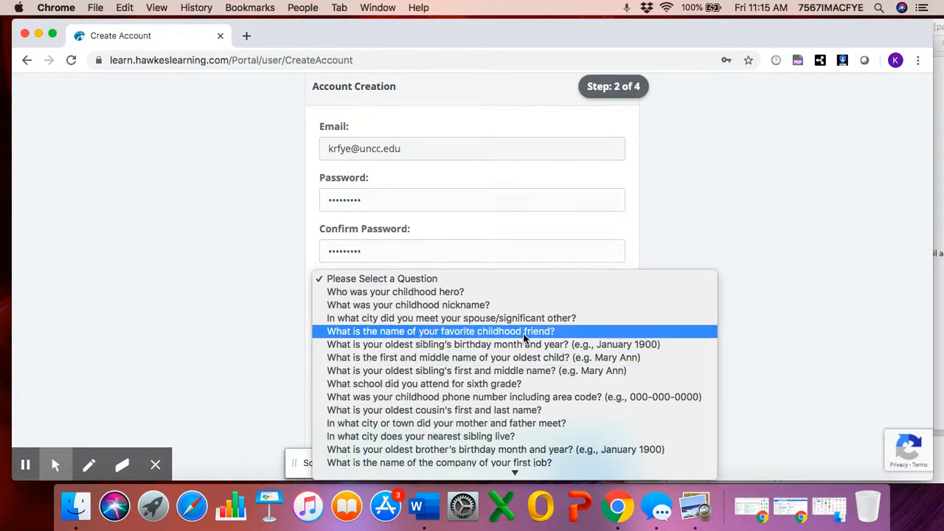
left_click(523, 333)
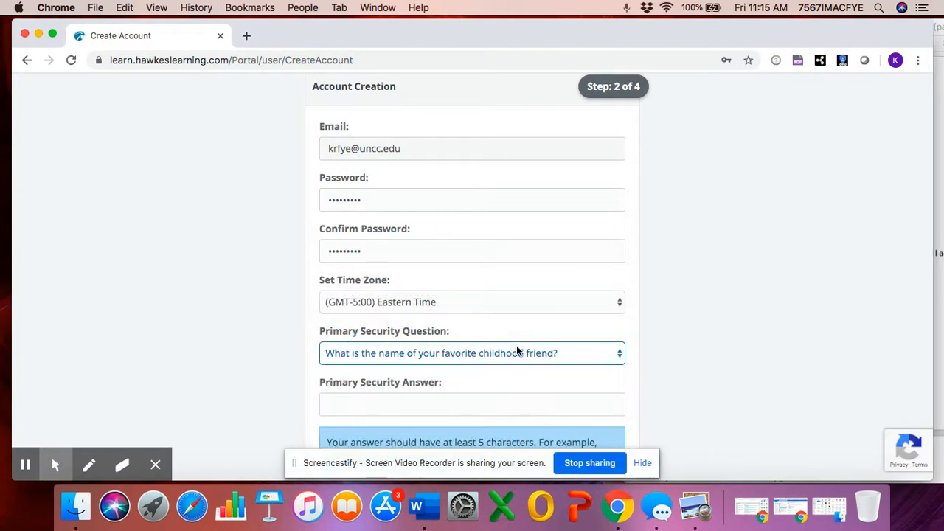
left_click(457, 405)
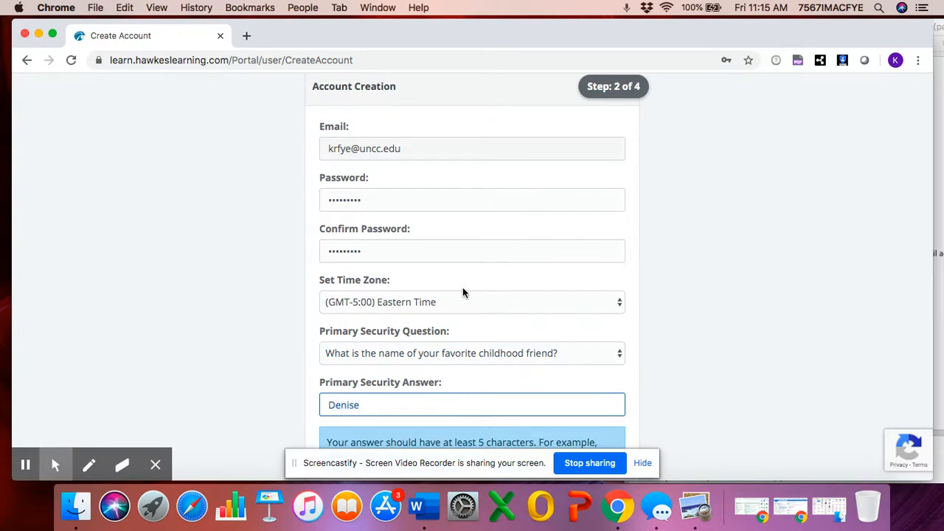
- Choose the sixth-grade school secondary question, enter its answer correcting the typo, and submit
scroll(464, 291, "down", 7)
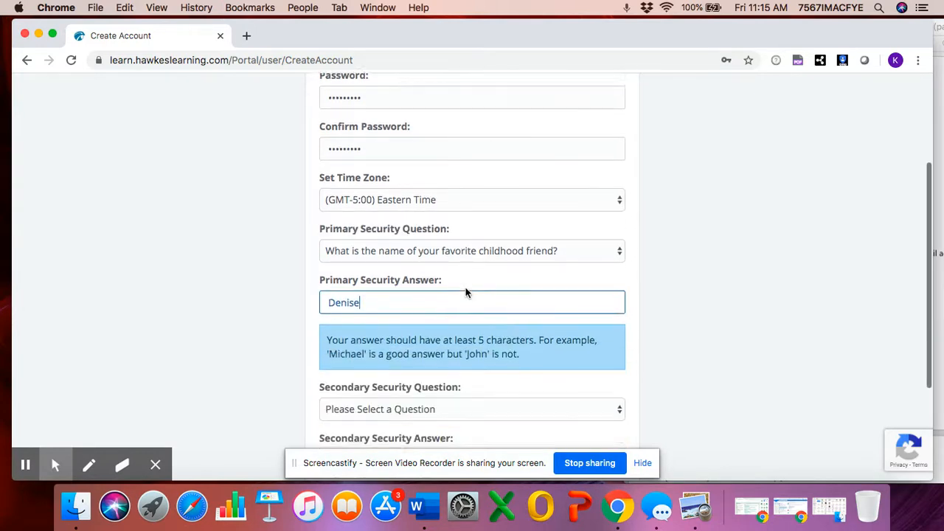
left_click(442, 241)
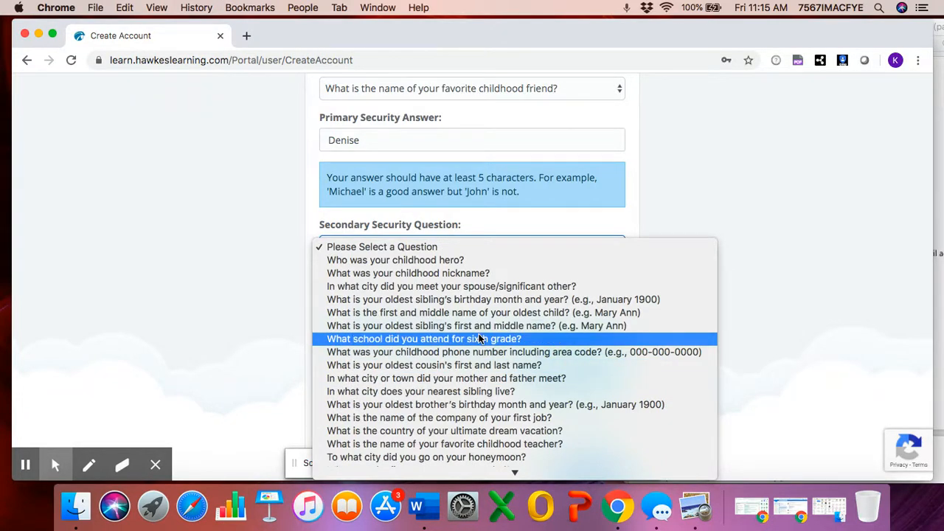
left_click(478, 339)
left_click(434, 297)
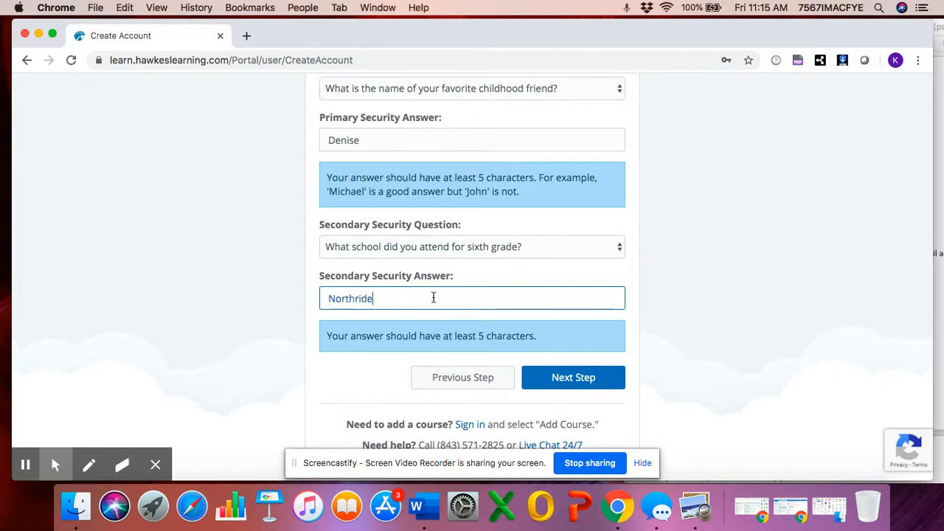
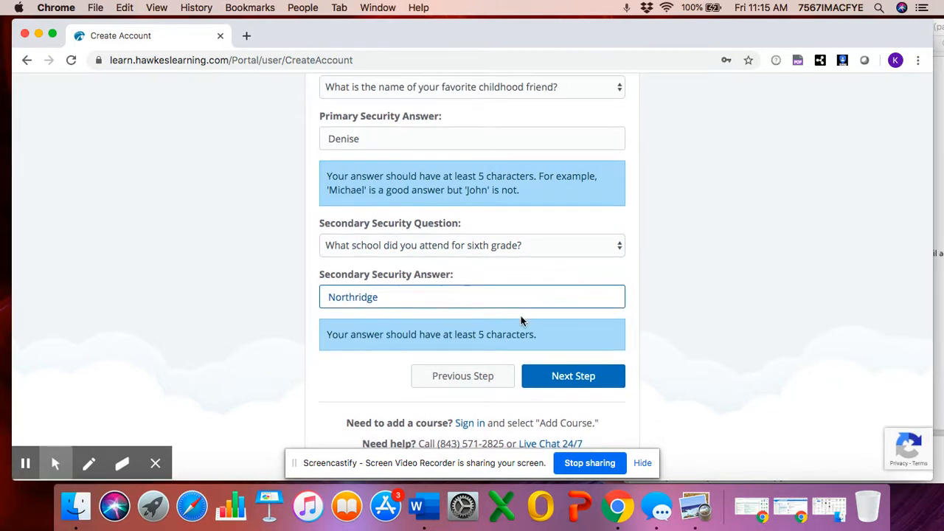
left_click(561, 378)
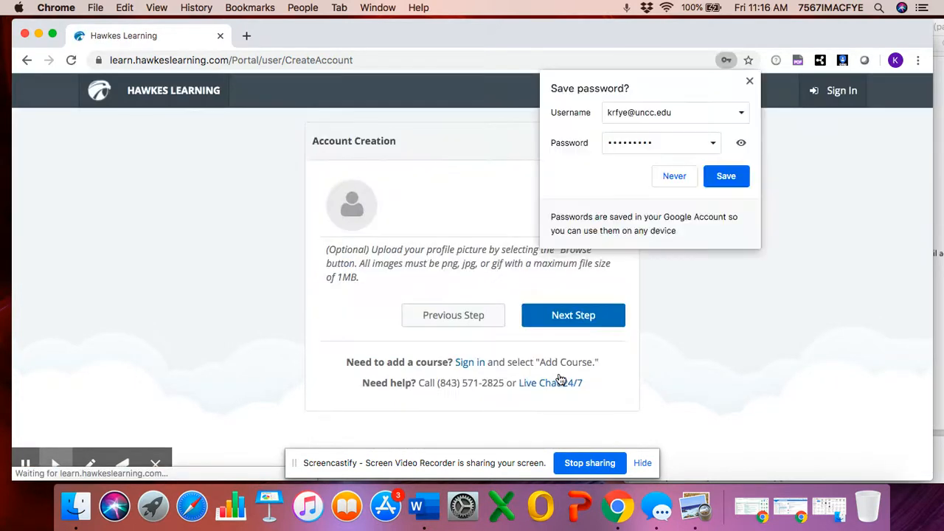
- Save the password in Chrome and skip the optional profile picture with Next Step
left_click(742, 177)
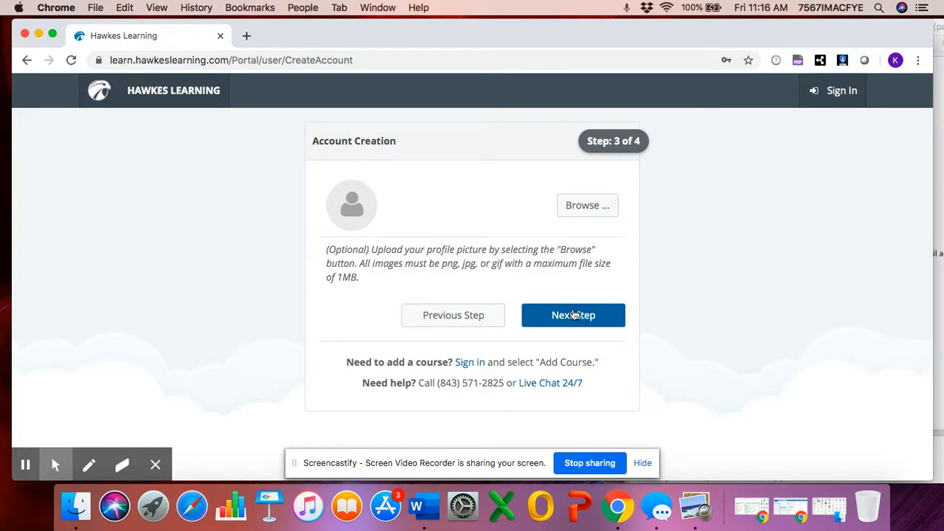
left_click(573, 315)
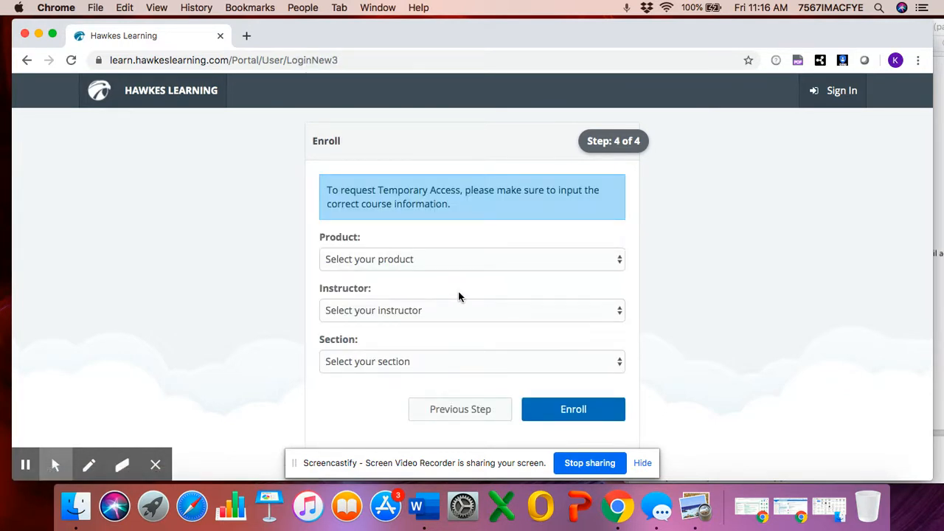
- Select product Precalculus Plus Integrated Review, the course instructor and section Math 3 (7:15-8:45), then enroll
left_click(460, 261)
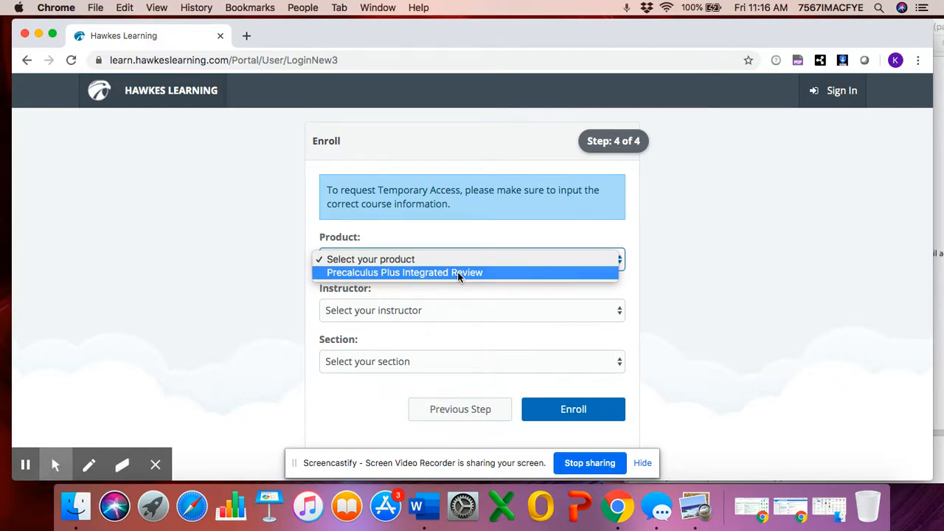
left_click(458, 273)
left_click(458, 308)
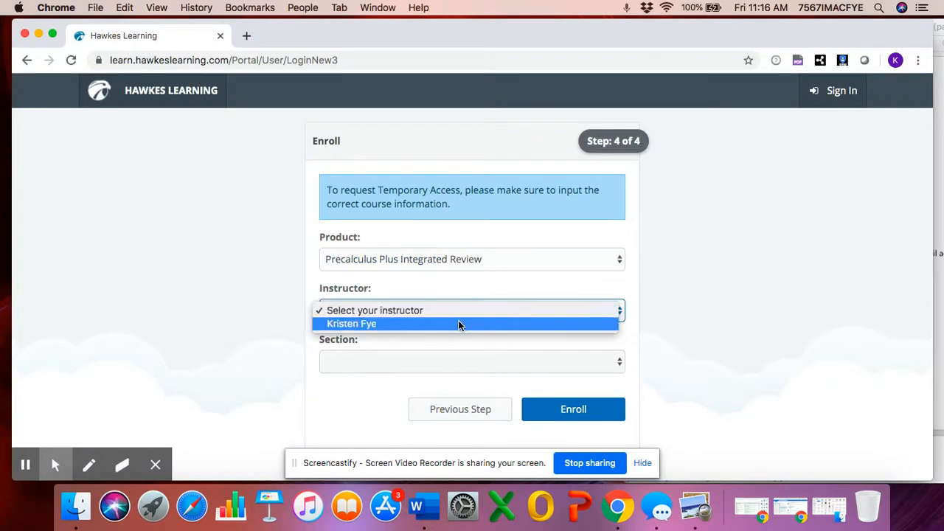
left_click(458, 324)
left_click(460, 356)
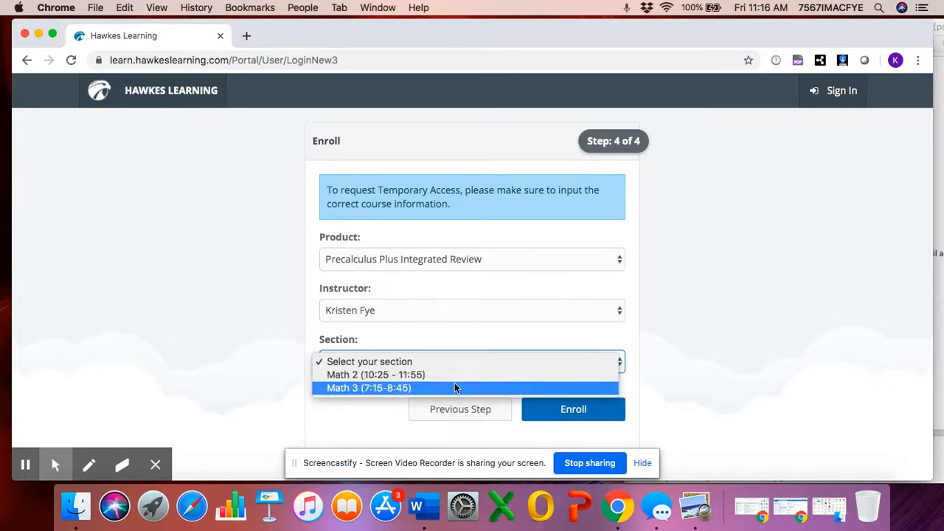
left_click(455, 388)
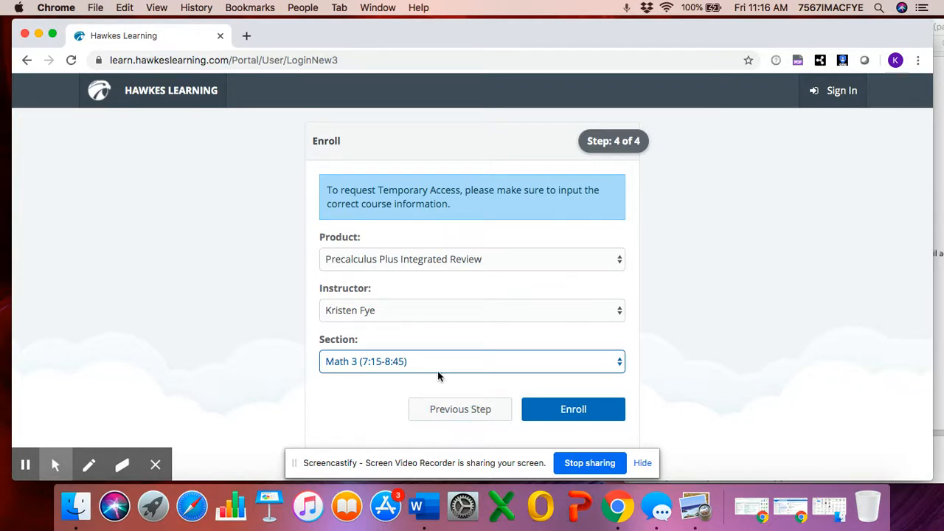
left_click(559, 410)
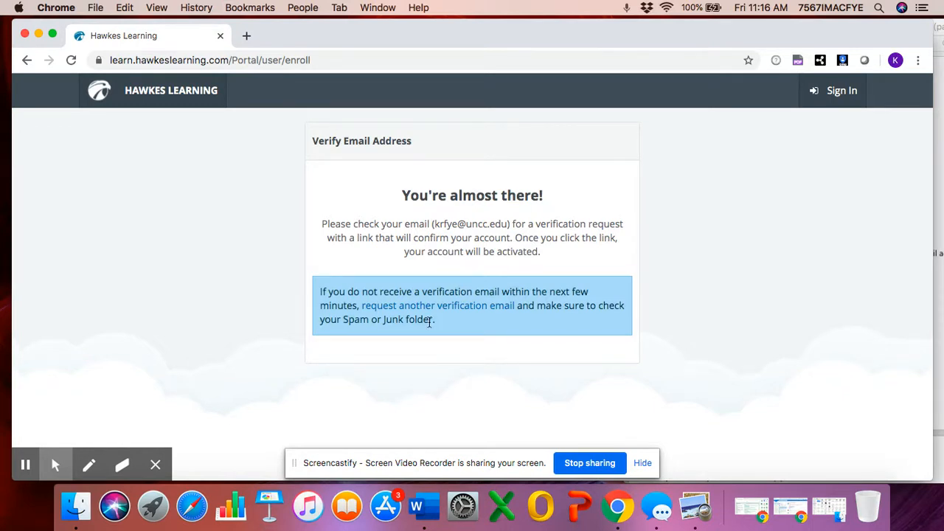
- Wait for the Verify Email Address page reading 'You're almost there!' to load
mouse_move(78, 476)
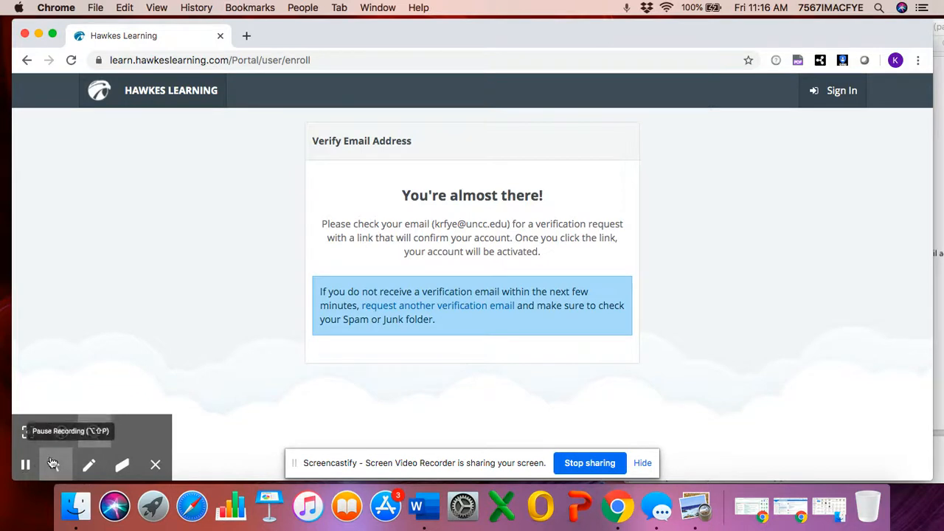